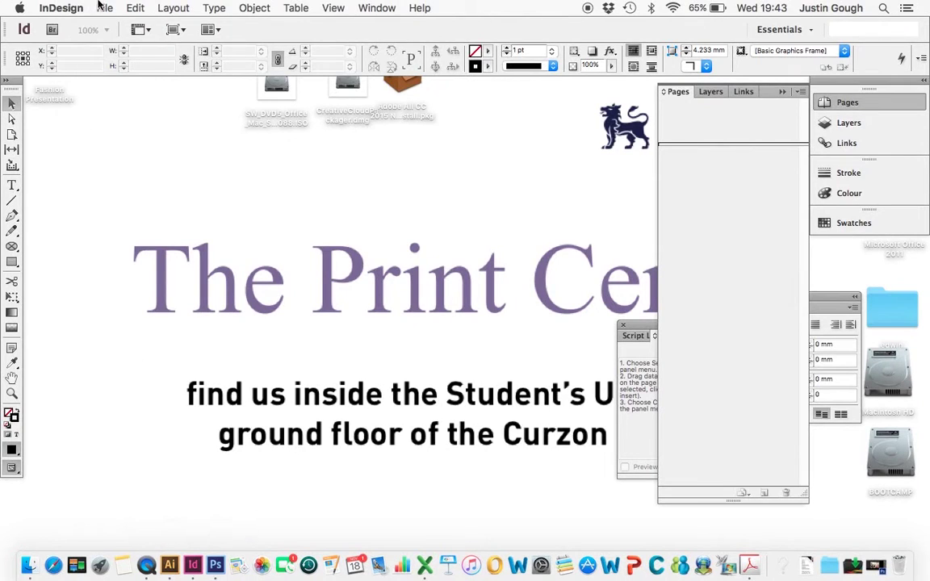
Start a new InDesign document with 5 pages.
{"action": "left_click", "coordinate": [101, 8]}
{"action": "mouse_move", "coordinate": [122, 26]}
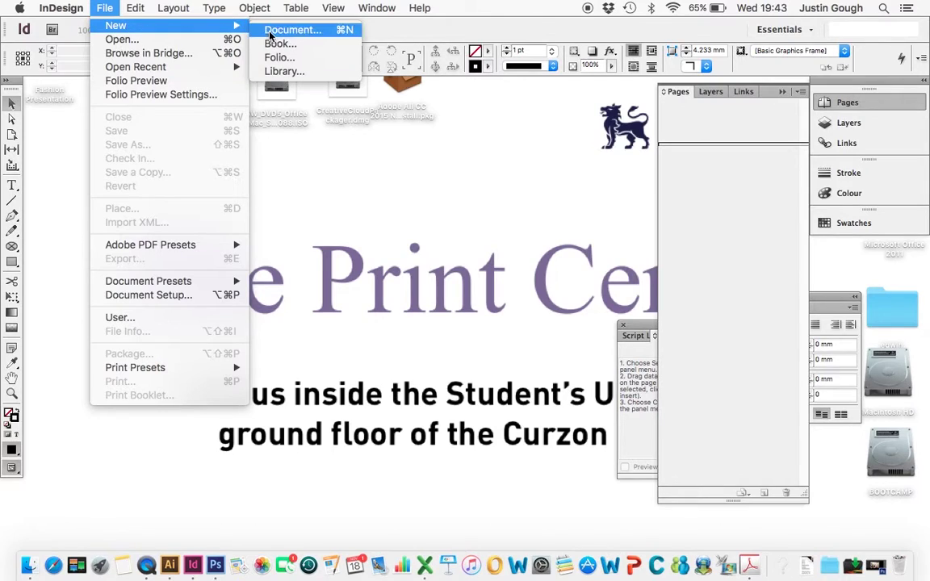
{"action": "left_click", "coordinate": [270, 32]}
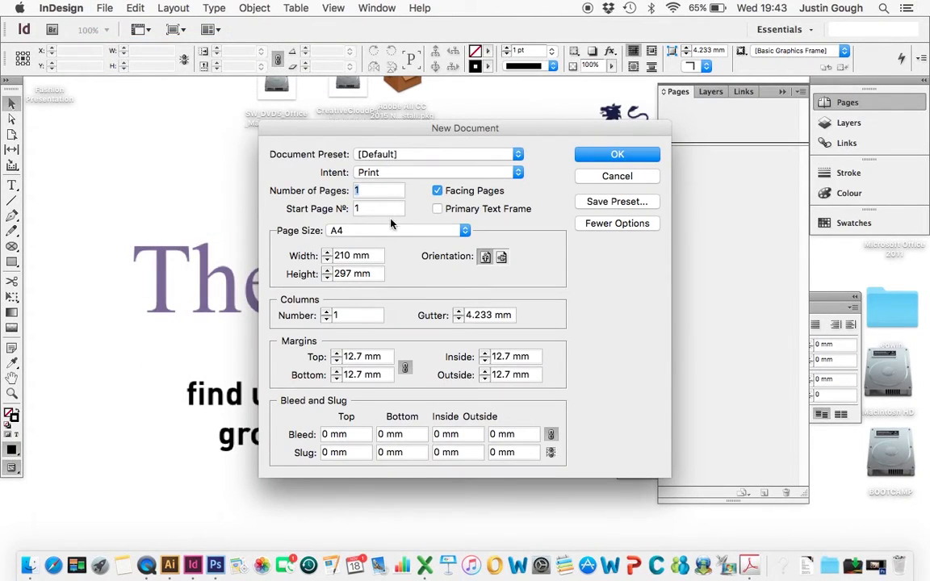
{"action": "type", "text": "5"}
Set the margins to 10 mm, with the inside margin unlinked at 20 mm.
{"action": "triple_click", "coordinate": [359, 356]}
{"action": "type", "text": "10"}
{"action": "key", "text": "Tab"}
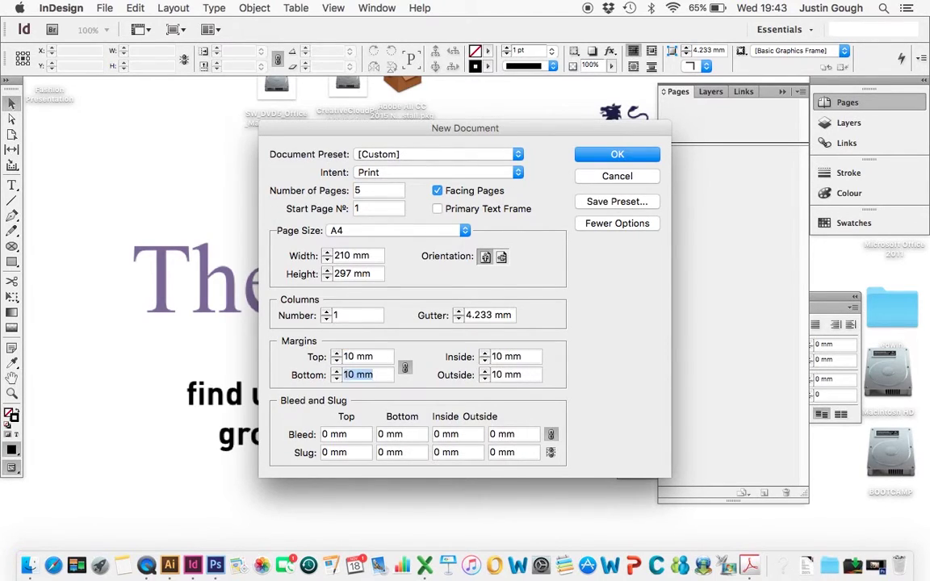
{"action": "left_click", "coordinate": [407, 369]}
{"action": "left_click_drag", "start_coordinate": [521, 357], "coordinate": [485, 362]}
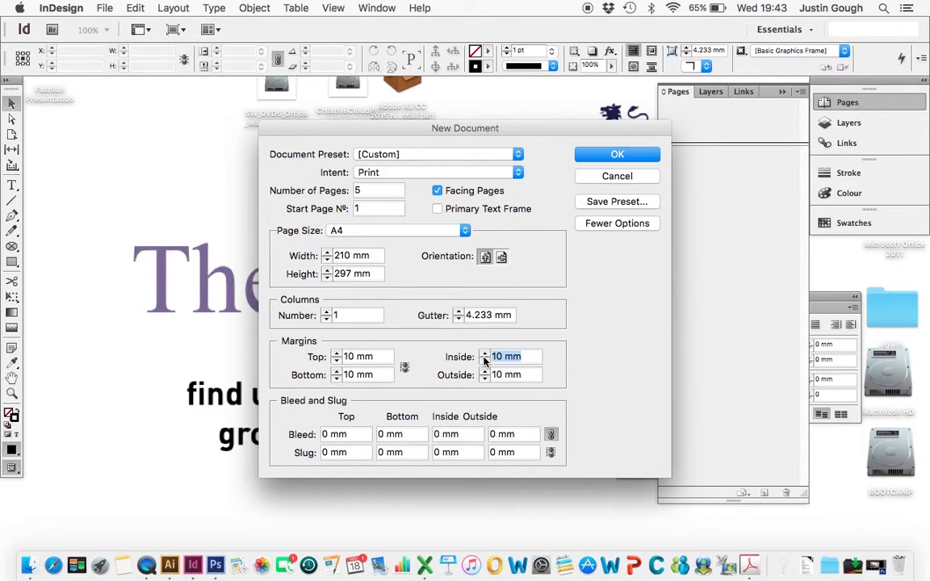
{"action": "type", "text": "20"}
{"action": "key", "text": "Tab"}
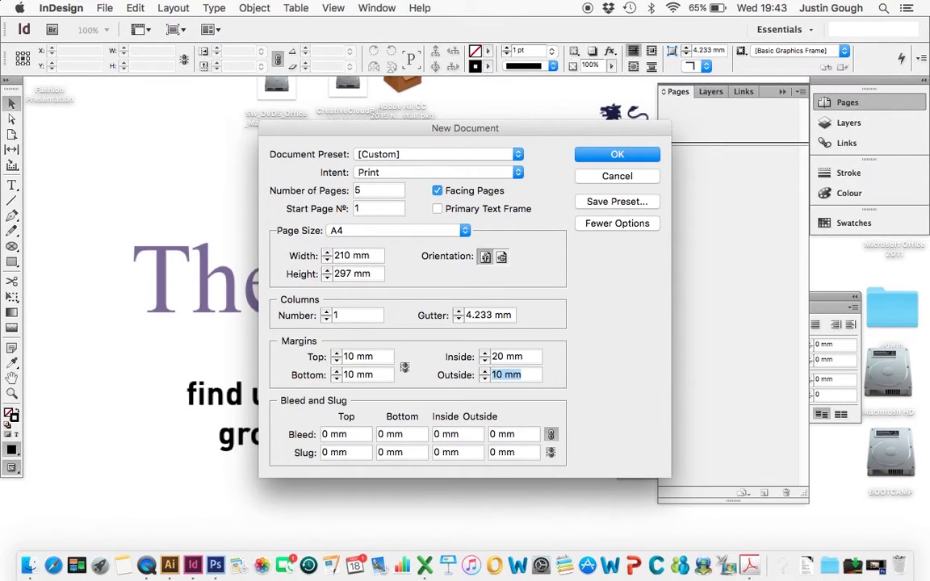
Set a 5 mm bleed on all sides and create the document.
{"action": "left_click", "coordinate": [356, 437]}
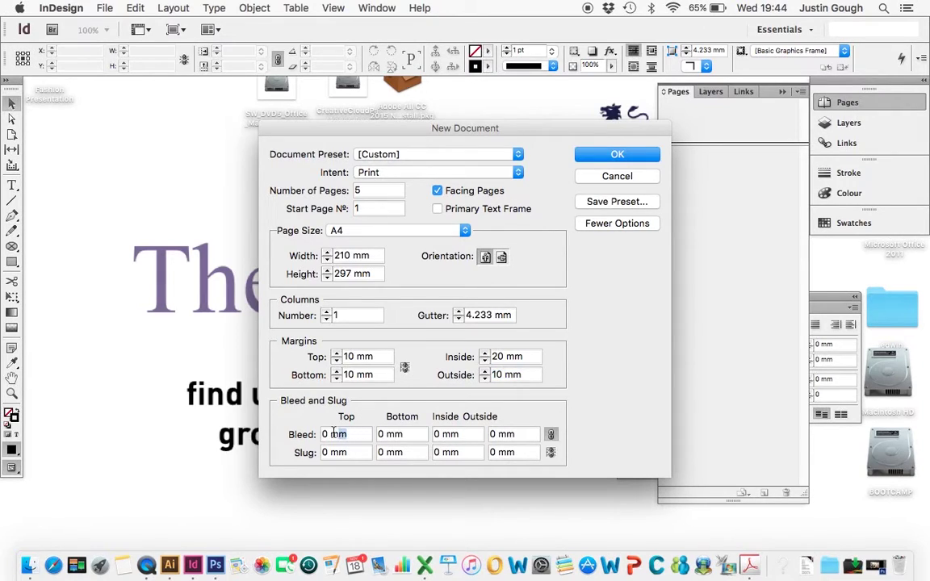
{"action": "type", "text": "5"}
{"action": "key", "text": "Tab"}
{"action": "left_click", "coordinate": [596, 160]}
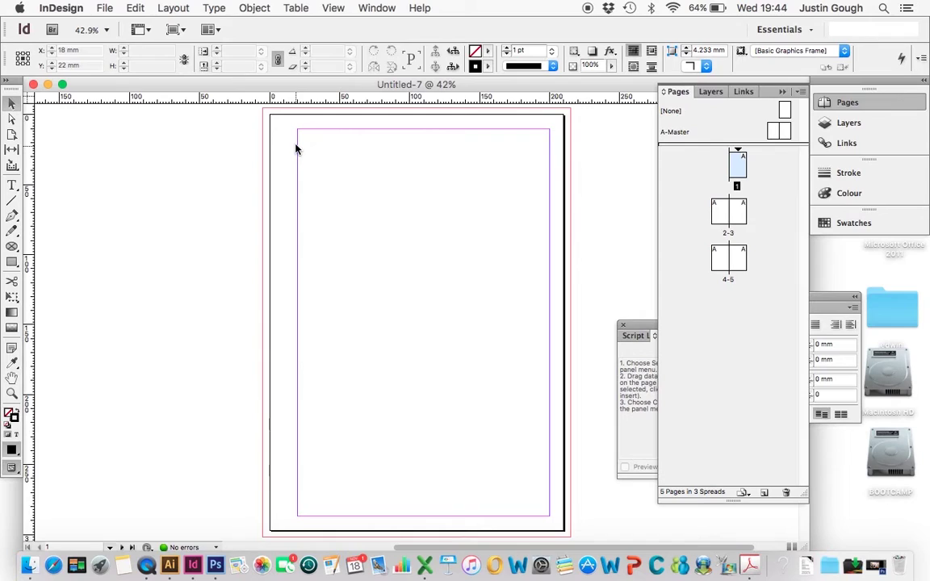
Load Interior design.pdf for placing with the default PDF import options.
{"action": "left_click", "coordinate": [105, 8]}
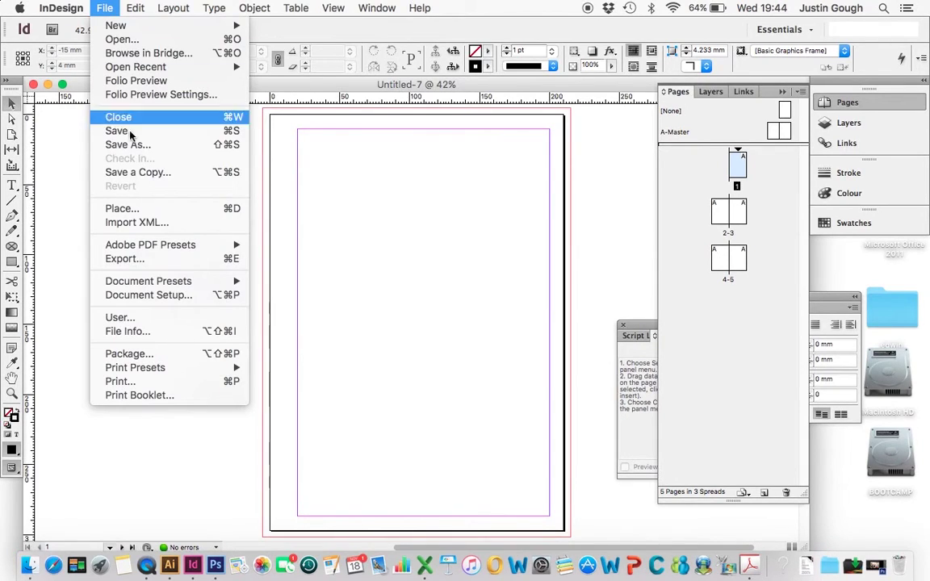
{"action": "left_click", "coordinate": [137, 208]}
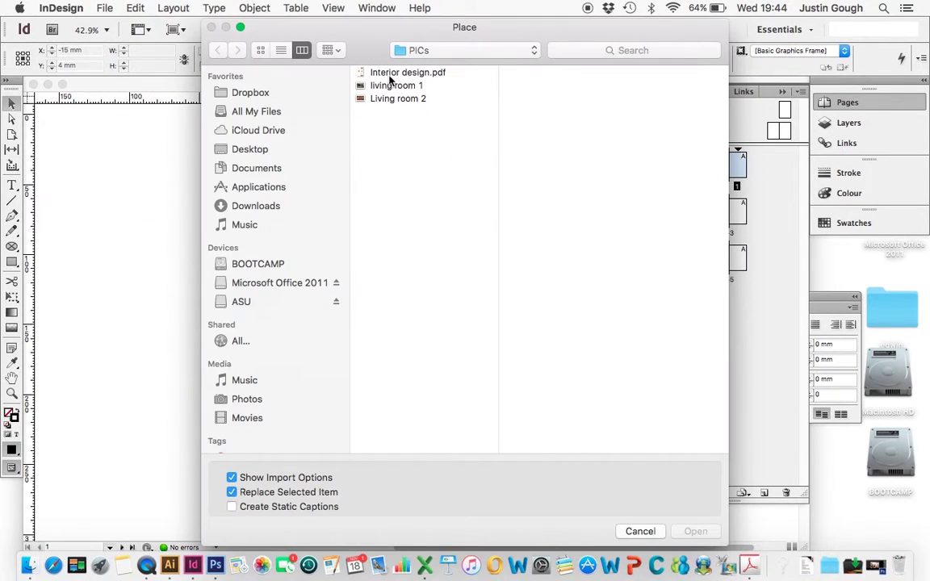
{"action": "left_click", "coordinate": [394, 73]}
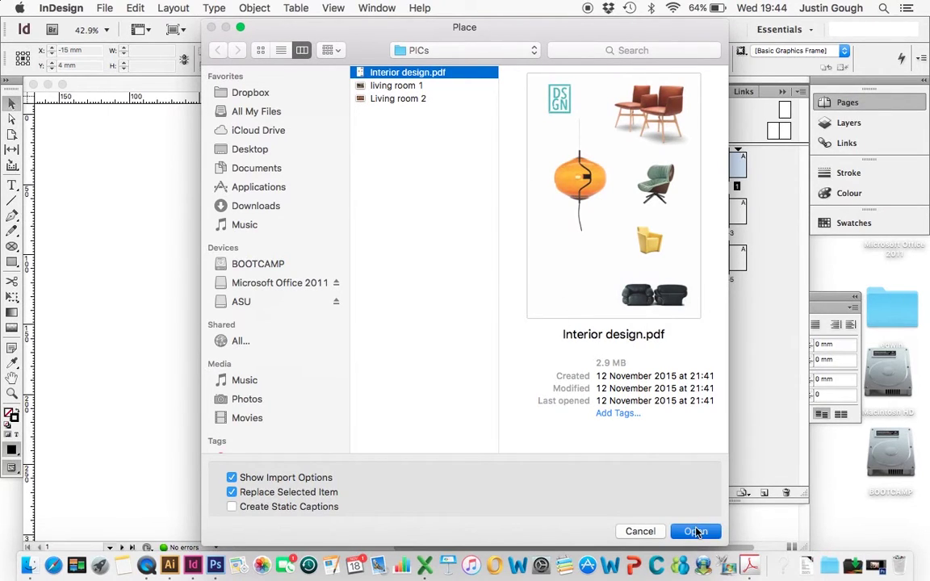
{"action": "left_click", "coordinate": [696, 532]}
{"action": "left_click", "coordinate": [574, 394]}
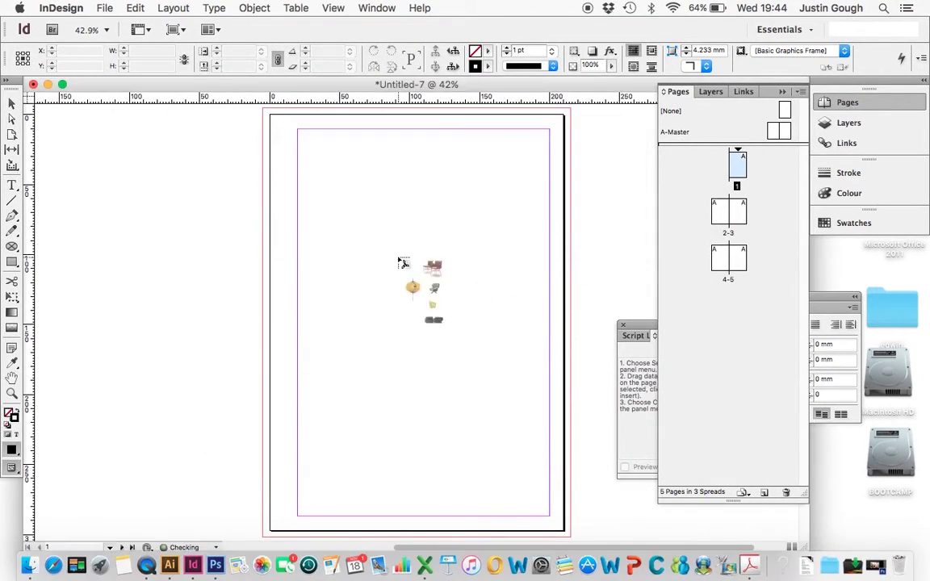
Drop the PDF on page 1 and align its corner to the page's top-left corner.
{"action": "left_click", "coordinate": [342, 201]}
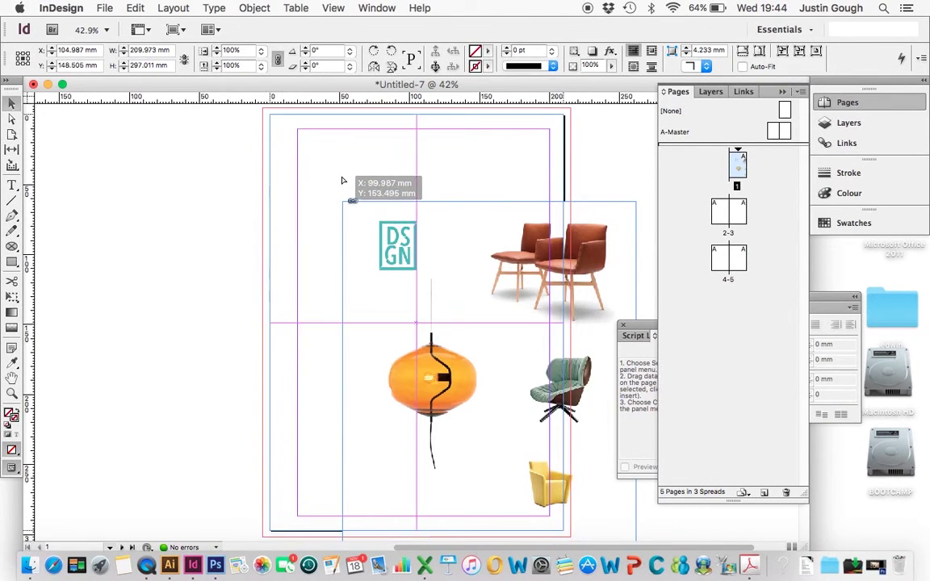
{"action": "left_click_drag", "start_coordinate": [339, 186], "coordinate": [267, 98]}
{"action": "left_click", "coordinate": [152, 238]}
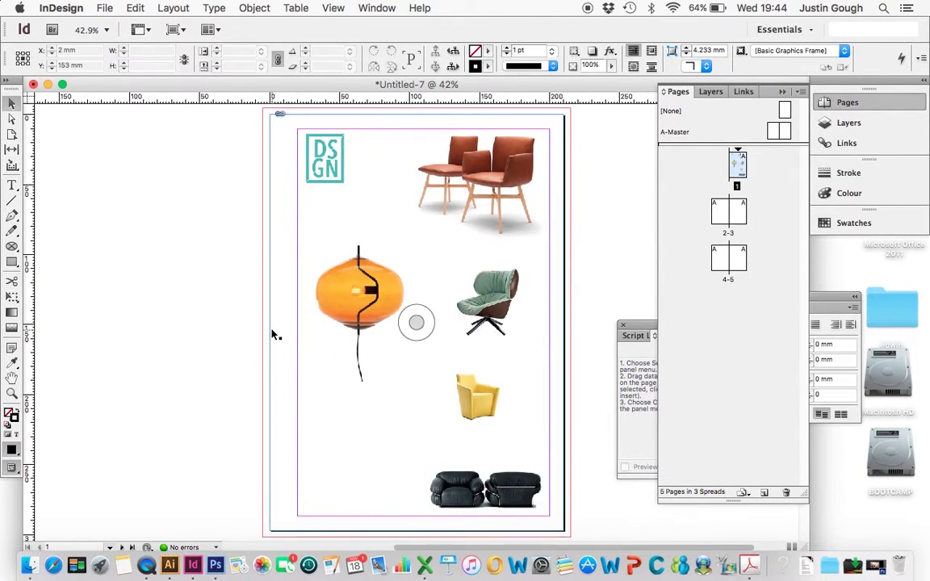
{"action": "scroll", "coordinate": [272, 332], "scroll_direction": "down", "scroll_amount": 10}
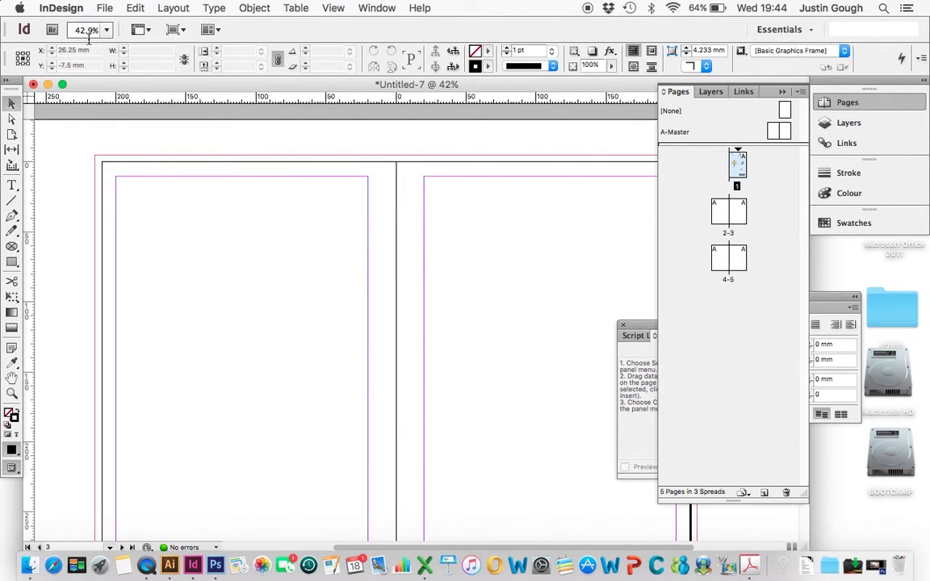
Load the living room 1 image for placing with default import options.
{"action": "left_click", "coordinate": [104, 7]}
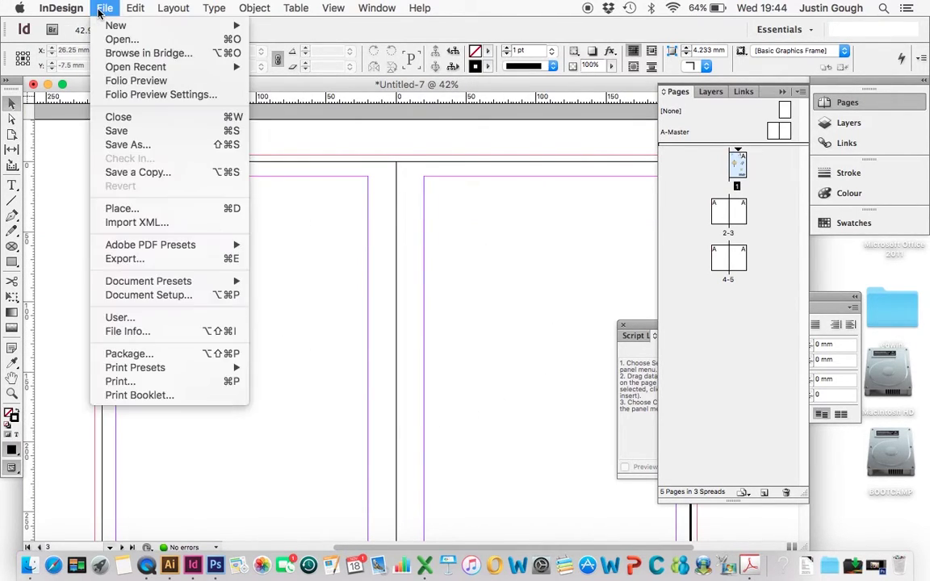
{"action": "left_click", "coordinate": [149, 206]}
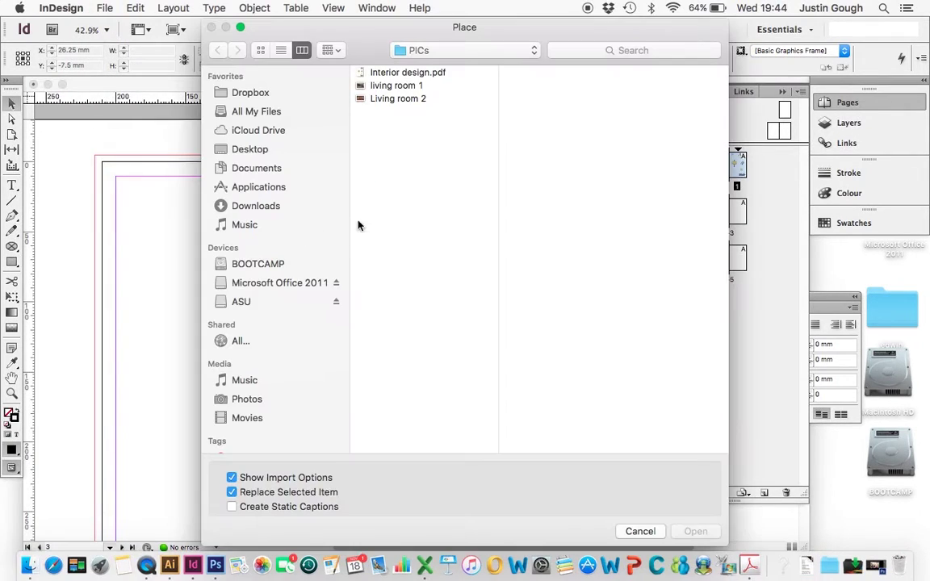
{"action": "left_click", "coordinate": [403, 85]}
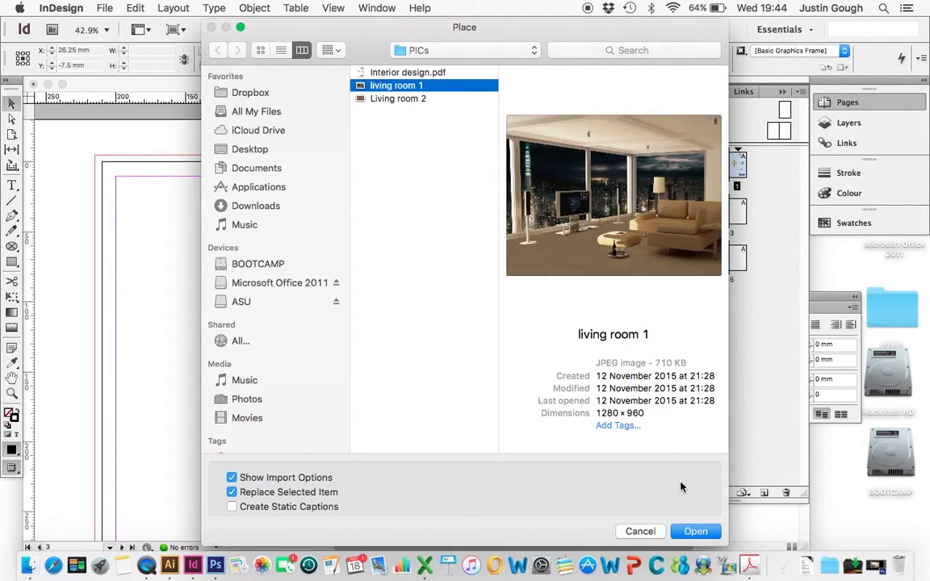
{"action": "left_click", "coordinate": [699, 531]}
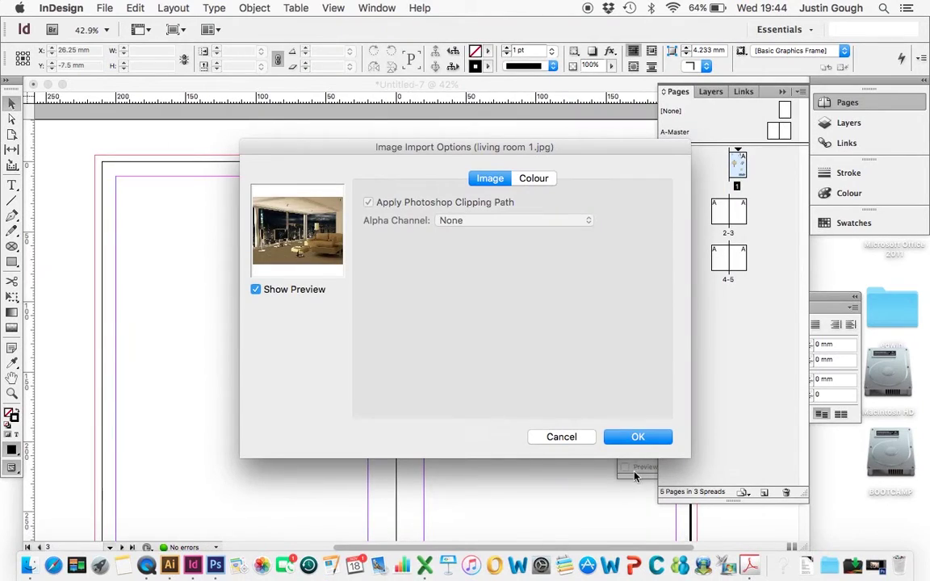
{"action": "left_click", "coordinate": [638, 437]}
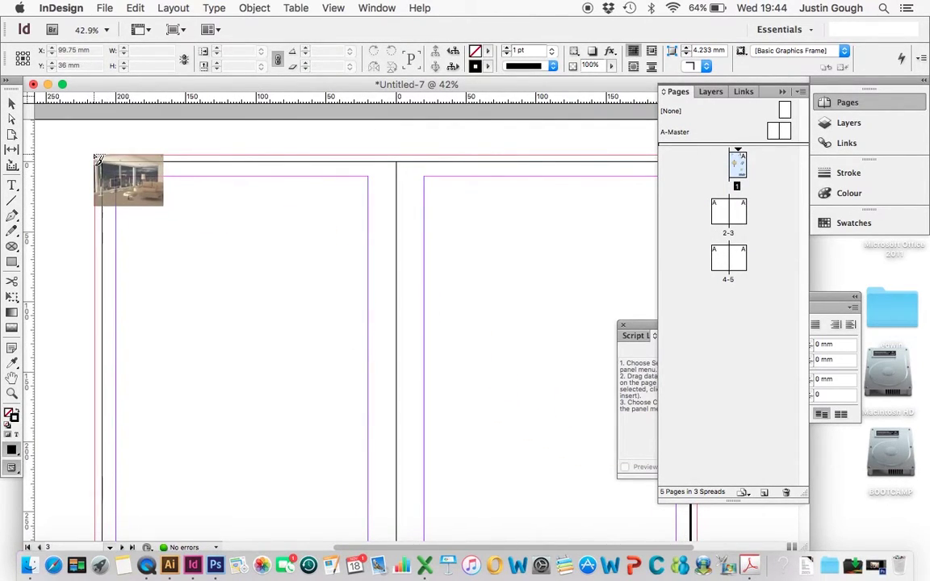
Stretch the image frame to 430 × 307 mm across spread 2–3 and fill it.
{"action": "left_click_drag", "start_coordinate": [97, 156], "coordinate": [499, 432]}
{"action": "scroll", "coordinate": [499, 432], "scroll_direction": "down", "scroll_amount": 4}
{"action": "scroll", "coordinate": [499, 432], "scroll_direction": "right", "scroll_amount": 5}
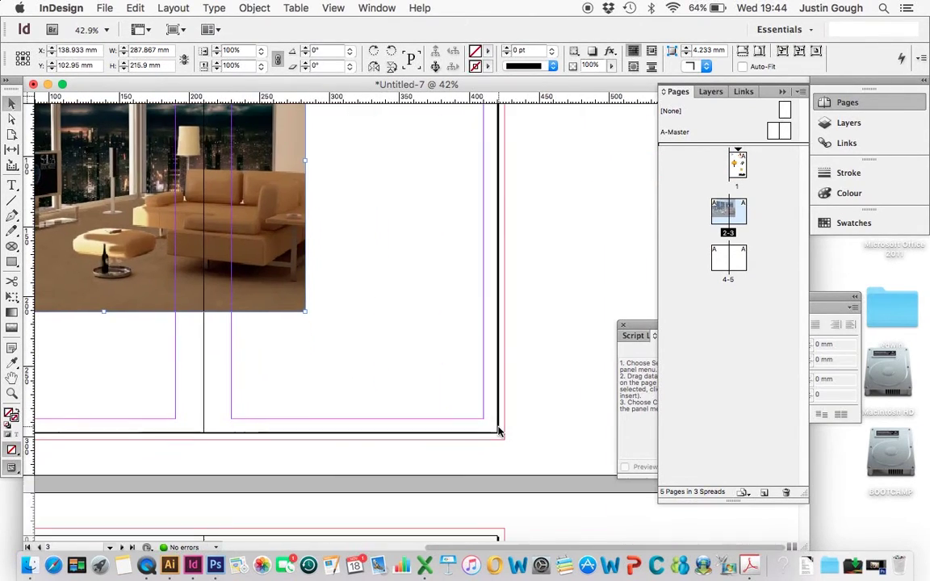
{"action": "left_click_drag", "start_coordinate": [306, 311], "coordinate": [502, 440]}
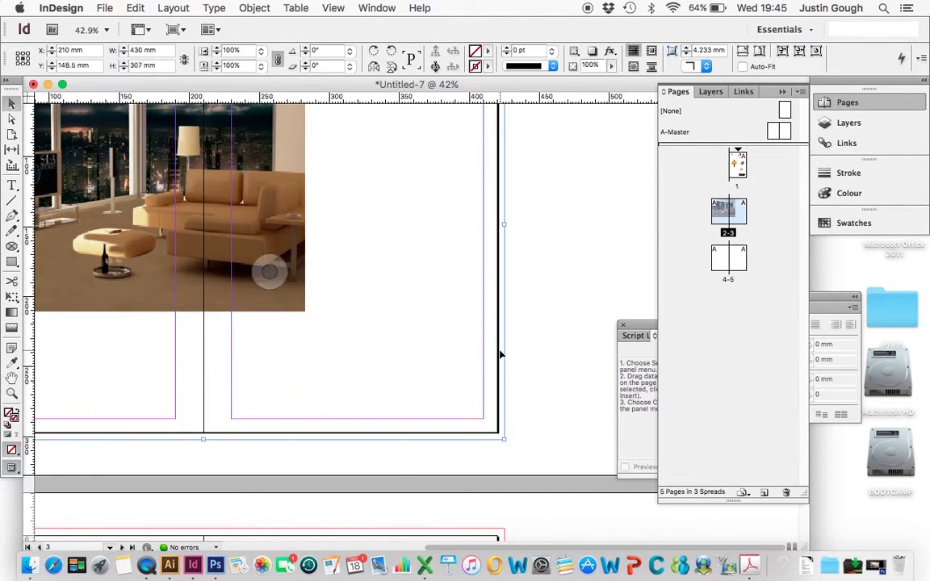
{"action": "scroll", "coordinate": [501, 355], "scroll_direction": "up", "scroll_amount": 4}
{"action": "scroll", "coordinate": [501, 356], "scroll_direction": "left", "scroll_amount": 6}
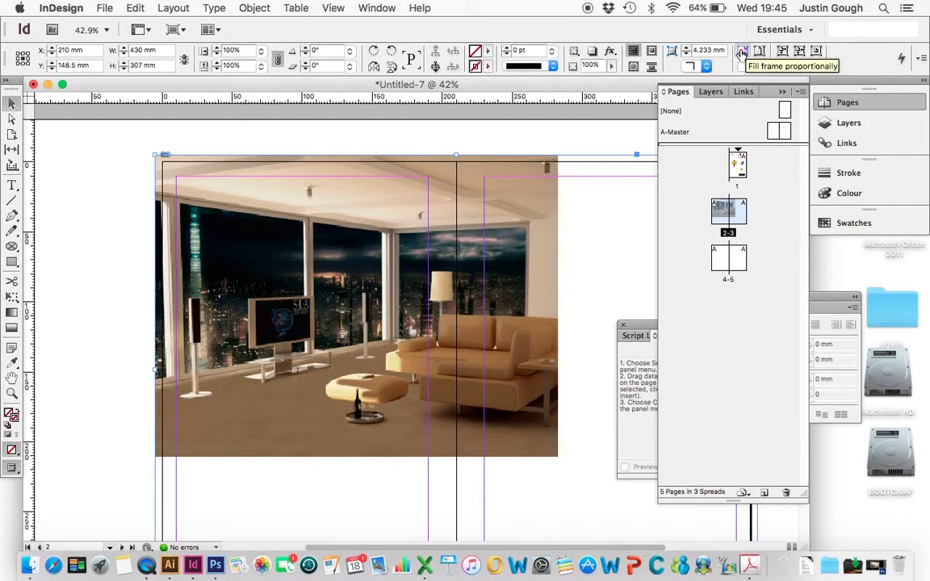
{"action": "left_click", "coordinate": [741, 54]}
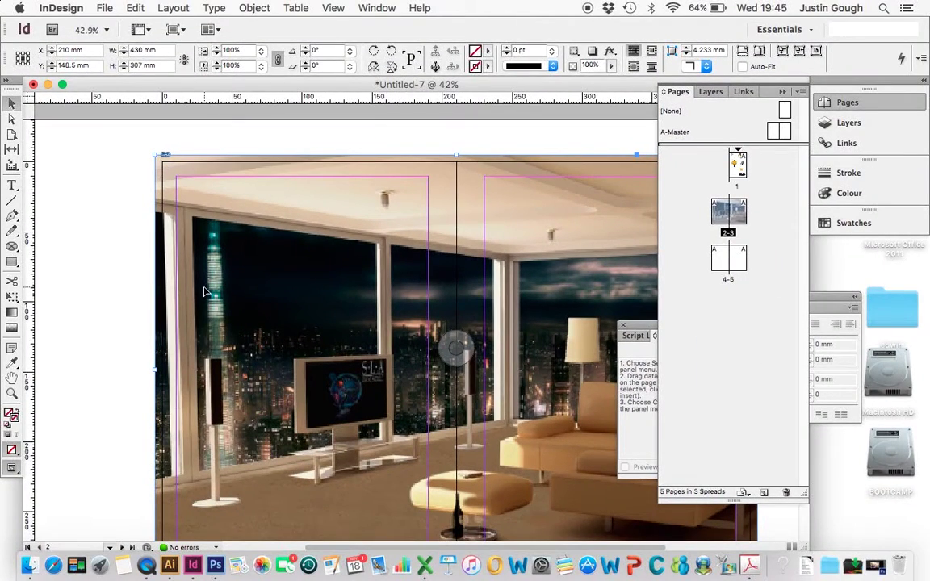
{"action": "scroll", "coordinate": [194, 279], "scroll_direction": "down", "scroll_amount": 2}
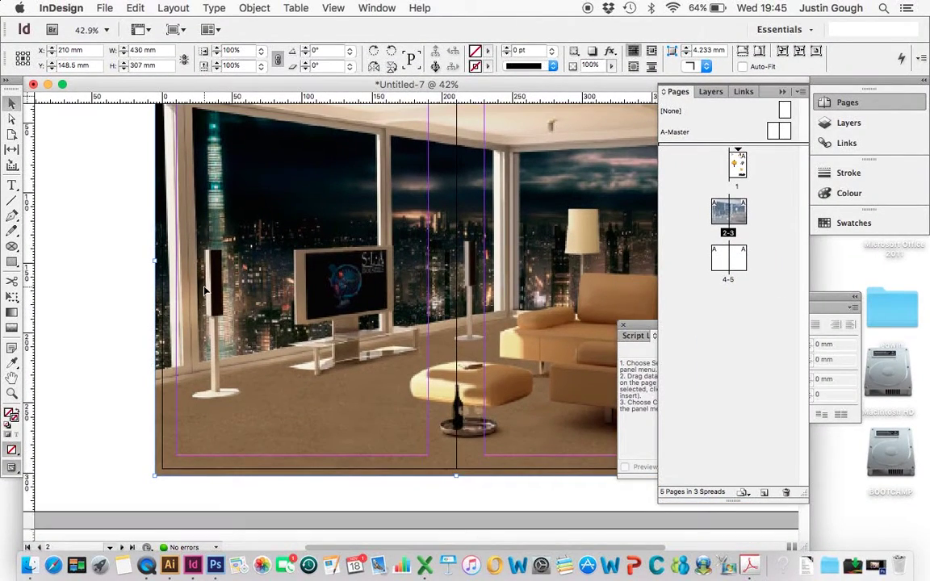
Load the Living room 2 image for placing with default import options.
{"action": "left_click", "coordinate": [113, 294]}
{"action": "scroll", "coordinate": [174, 349], "scroll_direction": "down", "scroll_amount": 8}
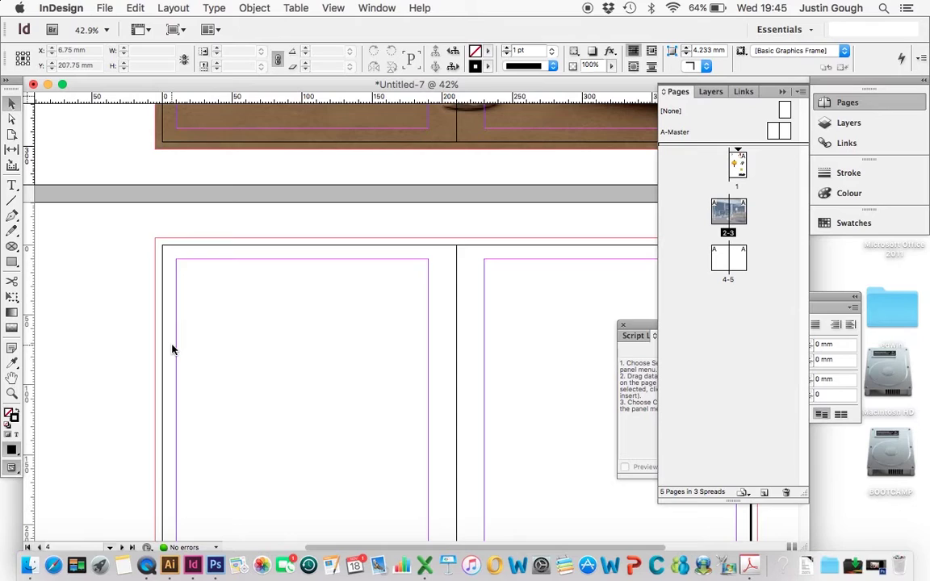
{"action": "key", "text": "super+d"}
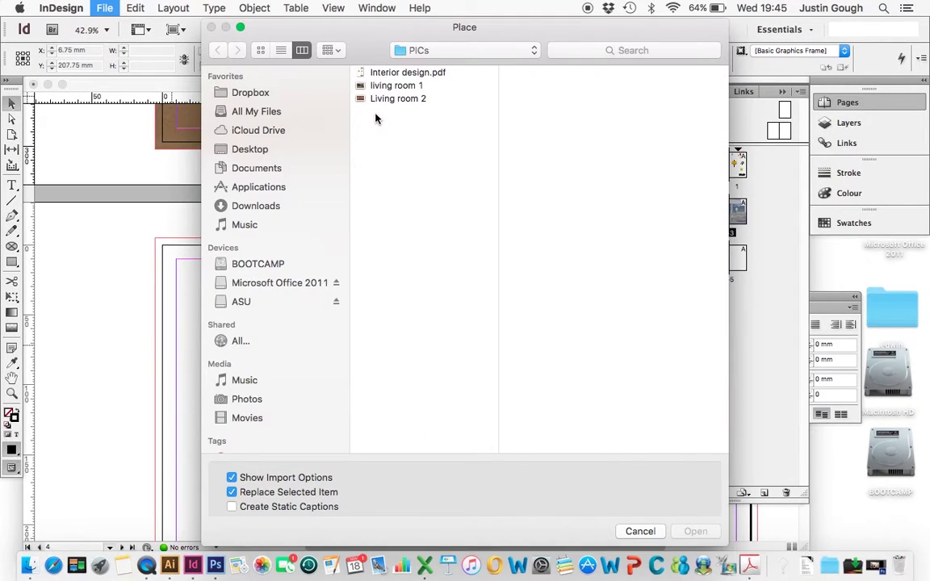
{"action": "left_click", "coordinate": [396, 98]}
{"action": "left_click", "coordinate": [691, 530]}
{"action": "key", "text": "Return"}
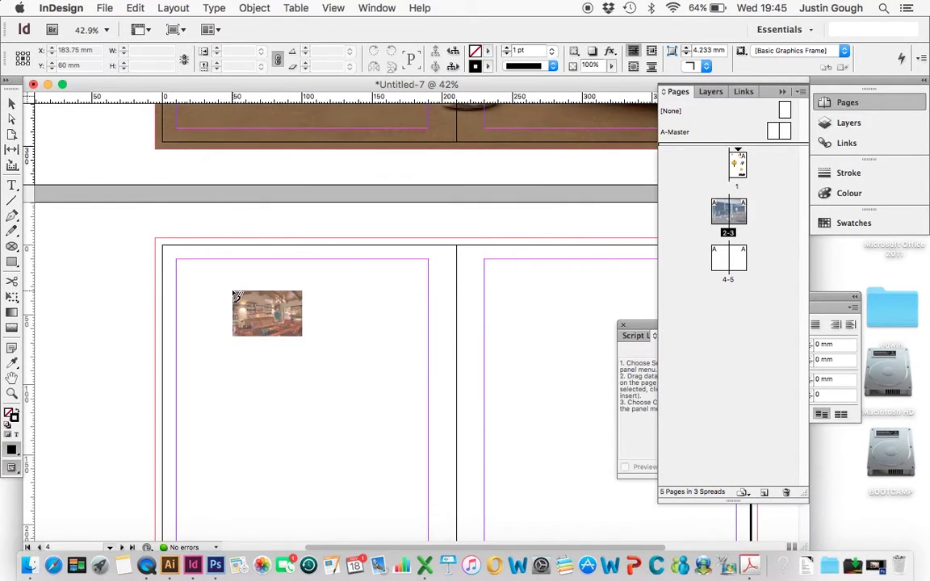
Draw the photo frame at the spread 4–5 bleed corner and stretch it to 430 × 307 mm.
{"action": "left_click_drag", "start_coordinate": [171, 260], "coordinate": [337, 394]}
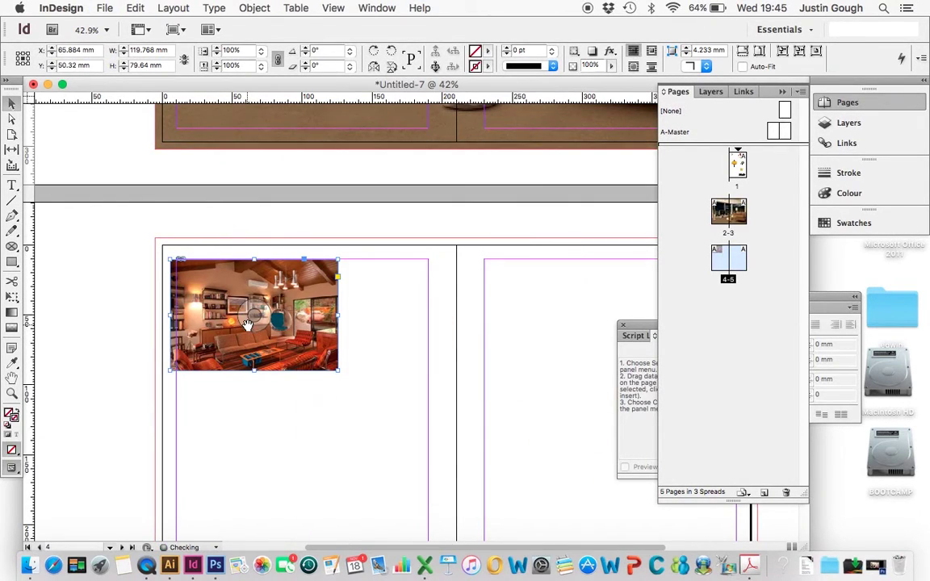
{"action": "left_click_drag", "start_coordinate": [305, 334], "coordinate": [290, 314]}
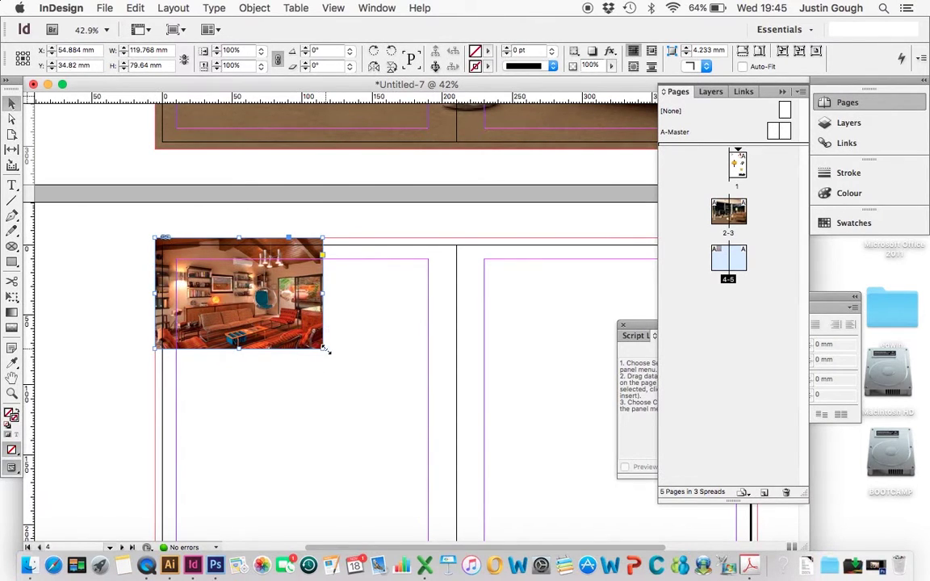
{"action": "left_click_drag", "start_coordinate": [326, 350], "coordinate": [450, 442]}
{"action": "scroll", "coordinate": [451, 450], "scroll_direction": "right", "scroll_amount": 6}
{"action": "scroll", "coordinate": [388, 396], "scroll_direction": "up", "scroll_amount": 5}
{"action": "scroll", "coordinate": [316, 342], "scroll_direction": "down", "scroll_amount": 6}
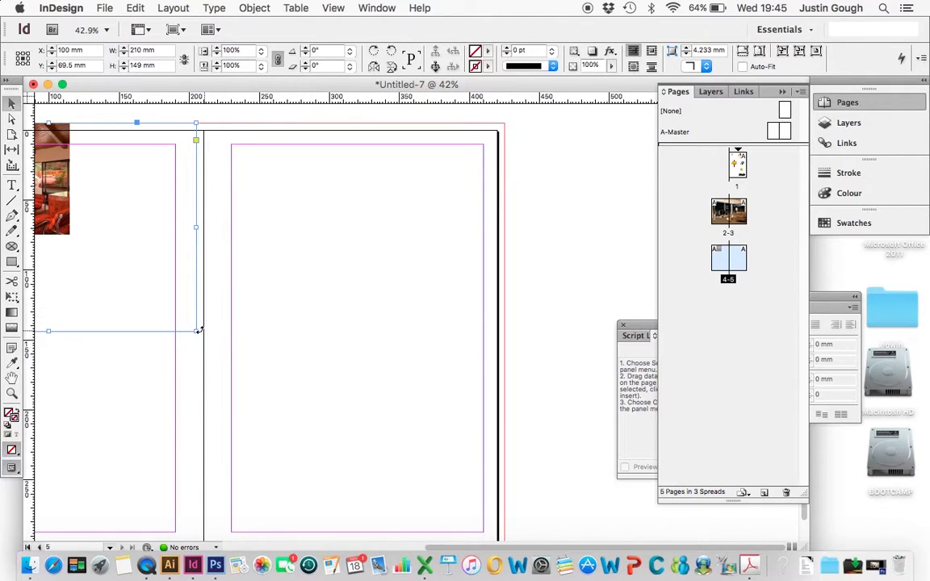
{"action": "left_click_drag", "start_coordinate": [200, 331], "coordinate": [504, 479]}
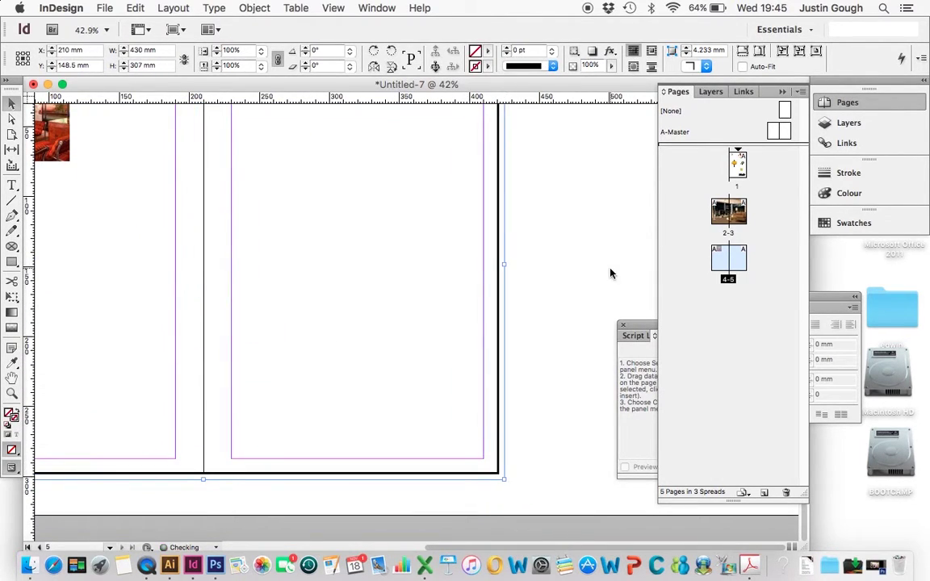
Fill the frame proportionally with the photo and return the view to page 4.
{"action": "left_click", "coordinate": [743, 50]}
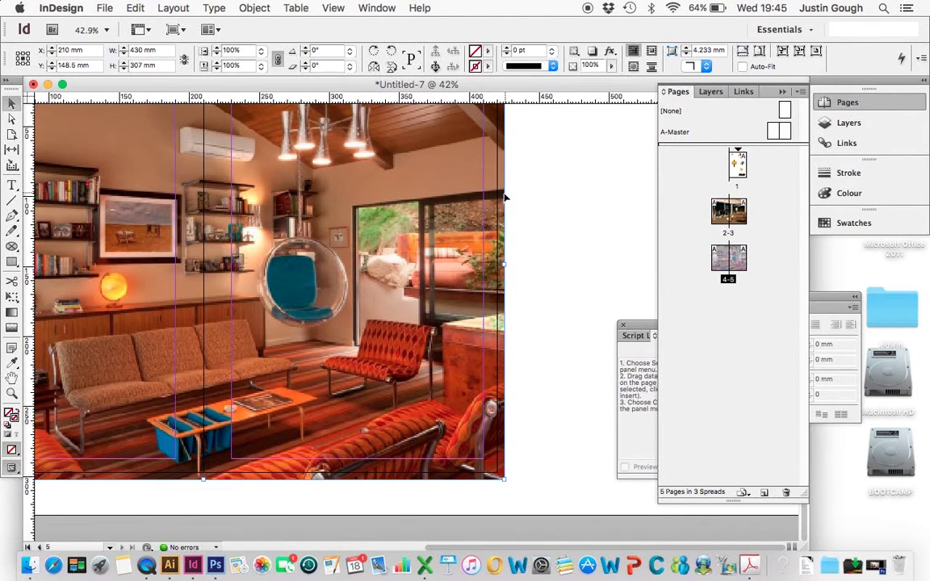
{"action": "left_click", "coordinate": [530, 231]}
{"action": "key", "text": "shift+Page_Up"}
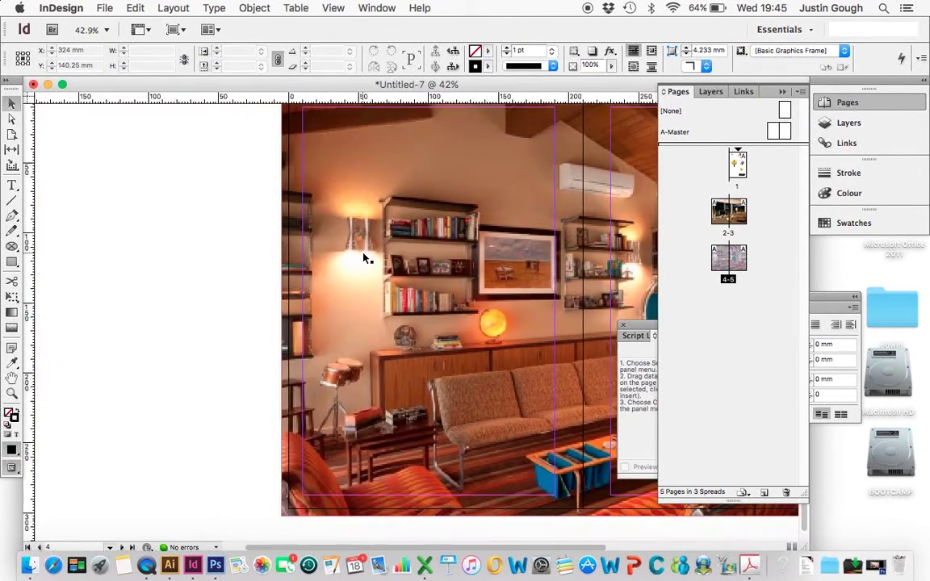
{"action": "scroll", "coordinate": [365, 257], "scroll_direction": "up", "scroll_amount": 3}
{"action": "scroll", "coordinate": [364, 258], "scroll_direction": "right", "scroll_amount": 2}
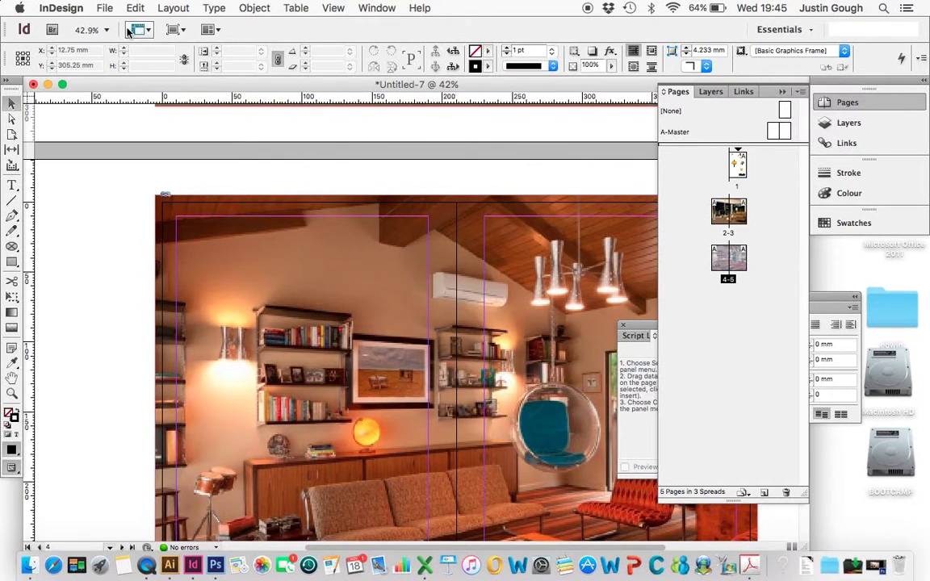
Export the document to the Desktop as Adobe PDF (Print) named 'print test'.
{"action": "left_click", "coordinate": [93, 8]}
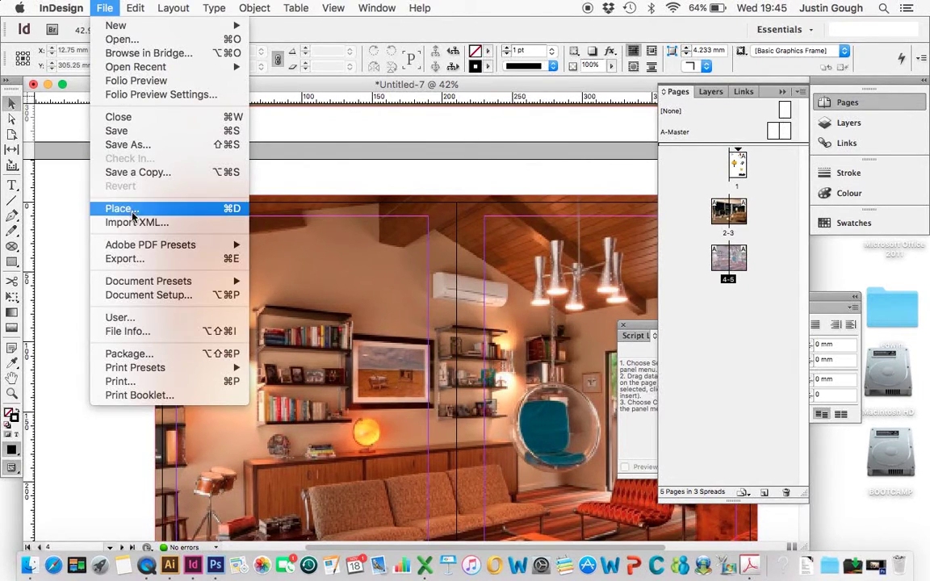
{"action": "left_click", "coordinate": [124, 259]}
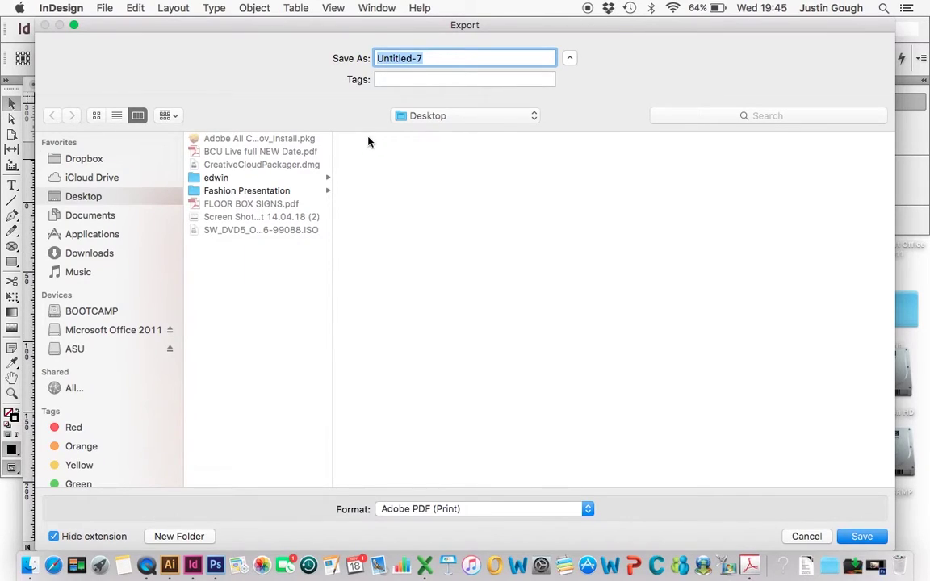
{"action": "type", "text": "print test"}
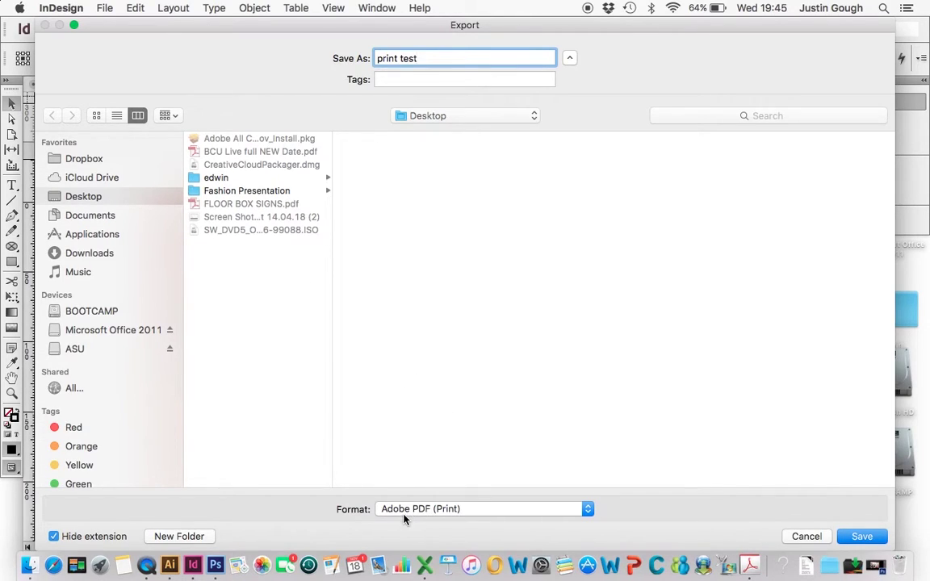
{"action": "left_click", "coordinate": [860, 537]}
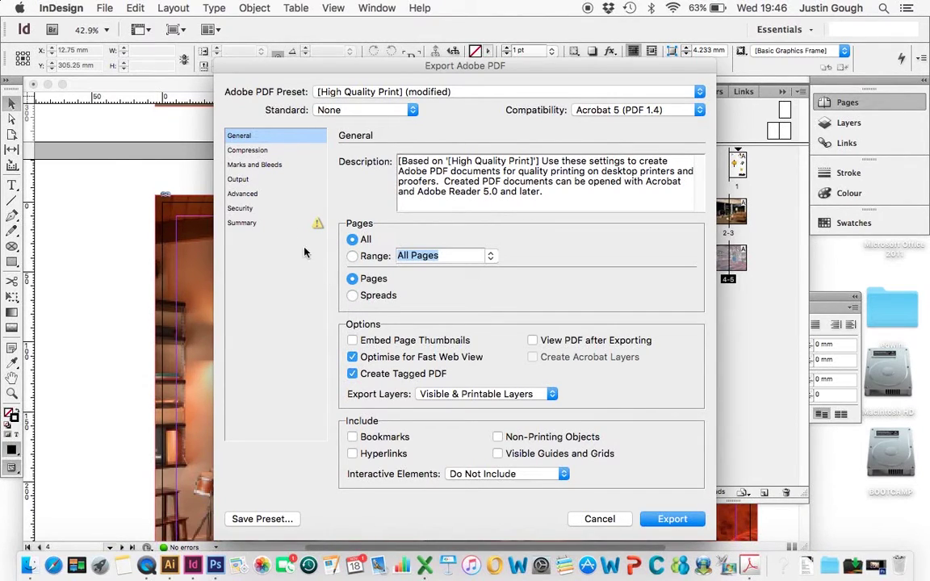
Export with crop marks and 5 mm document bleed, then select print test.pdf on the Desktop.
{"action": "left_click", "coordinate": [264, 166]}
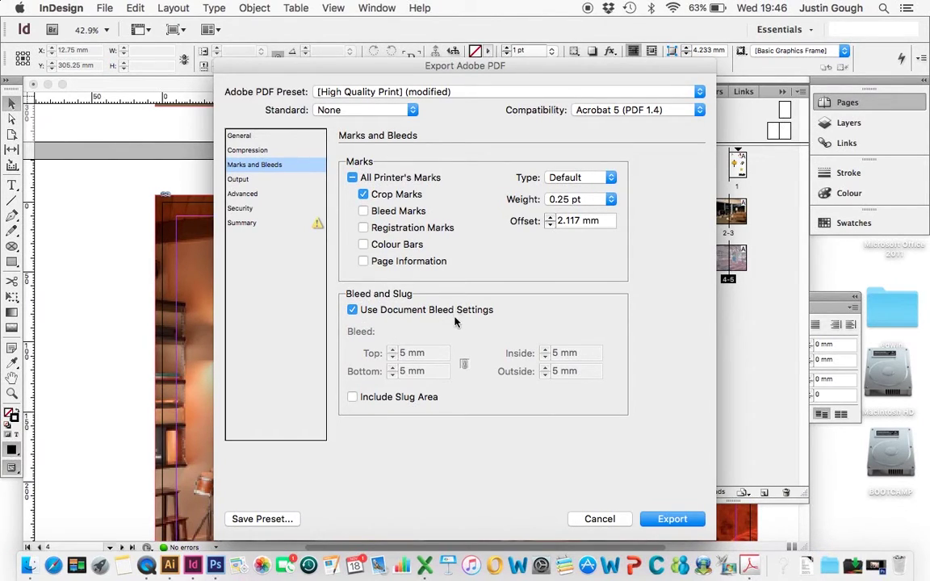
{"action": "left_click", "coordinate": [671, 519]}
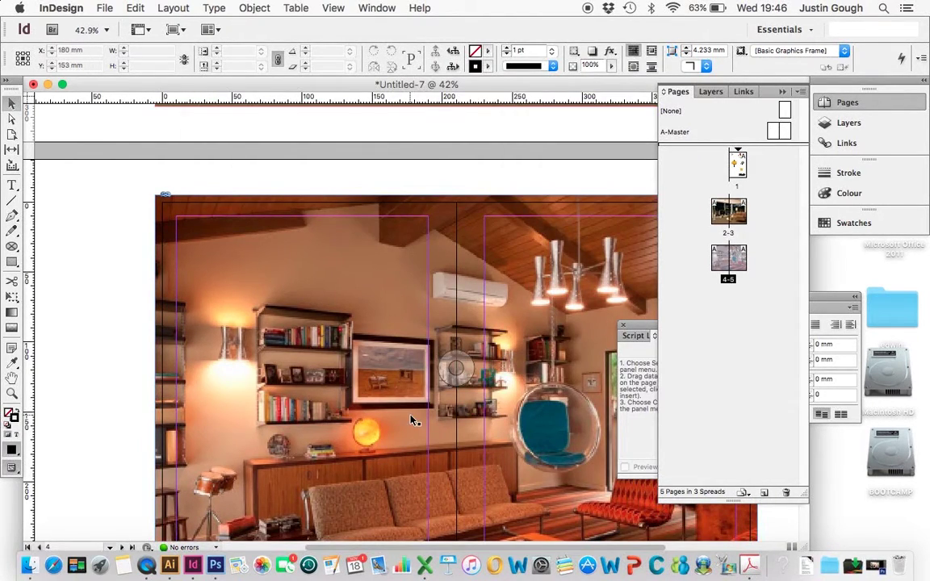
{"action": "left_click", "coordinate": [37, 558]}
{"action": "left_click", "coordinate": [333, 202]}
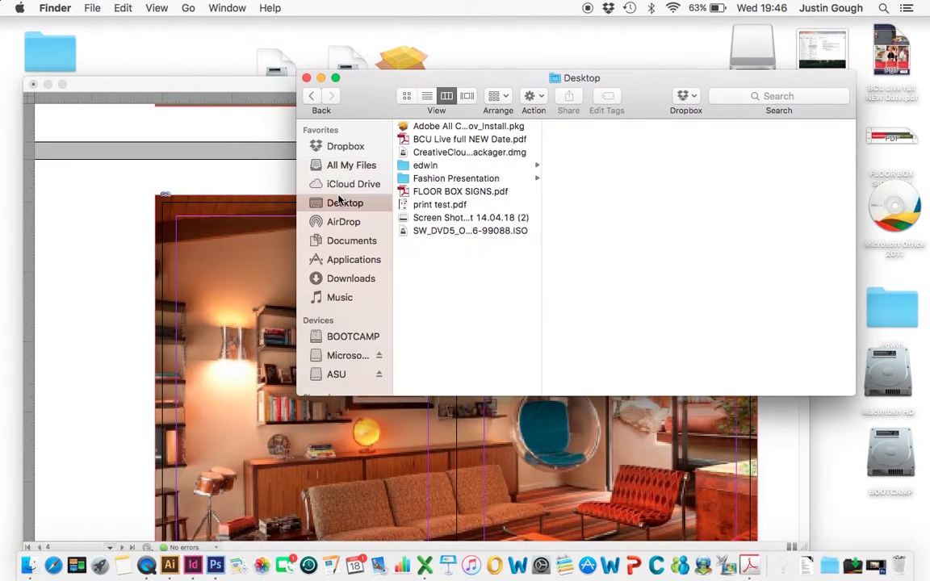
{"action": "left_click", "coordinate": [427, 207]}
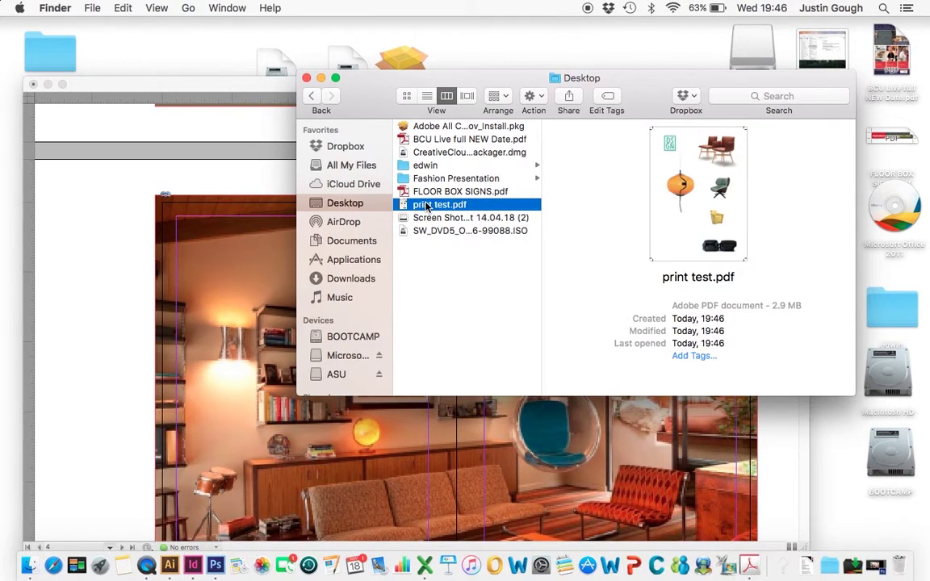
Open print test.pdf in Acrobat, zoom to fit the page, and page through all five pages.
{"action": "double_click", "coordinate": [426, 206]}
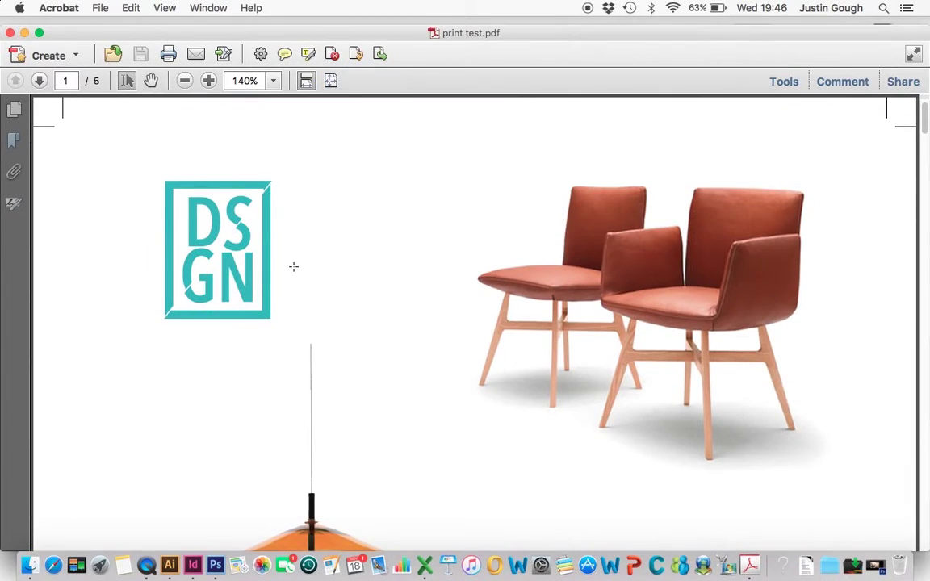
{"action": "scroll", "coordinate": [295, 265], "scroll_direction": "down", "scroll_amount": 1}
{"action": "left_click", "coordinate": [303, 79]}
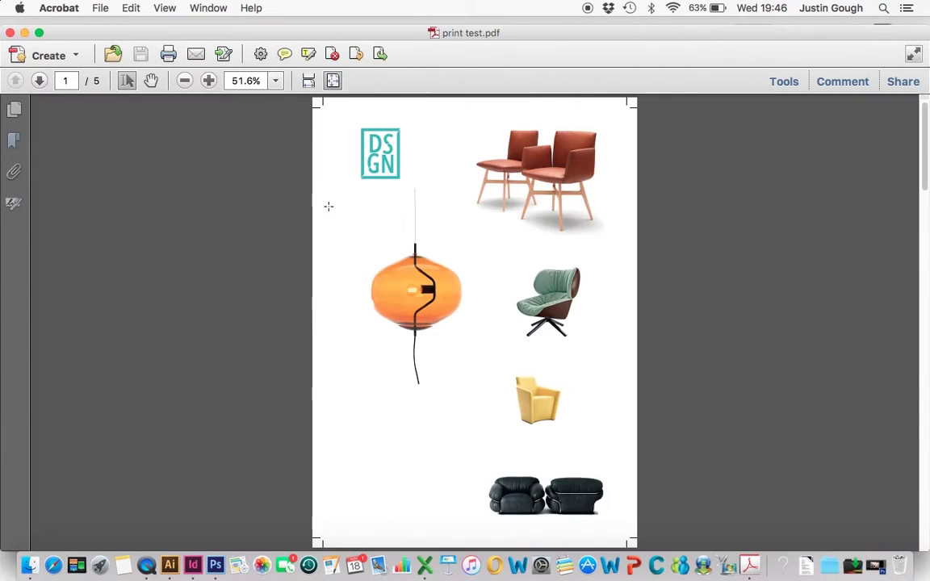
{"action": "scroll", "coordinate": [328, 286], "scroll_direction": "down", "scroll_amount": 5}
{"action": "scroll", "coordinate": [328, 287], "scroll_direction": "up", "scroll_amount": 5}
{"action": "key", "text": "End"}
{"action": "key", "text": "Home"}
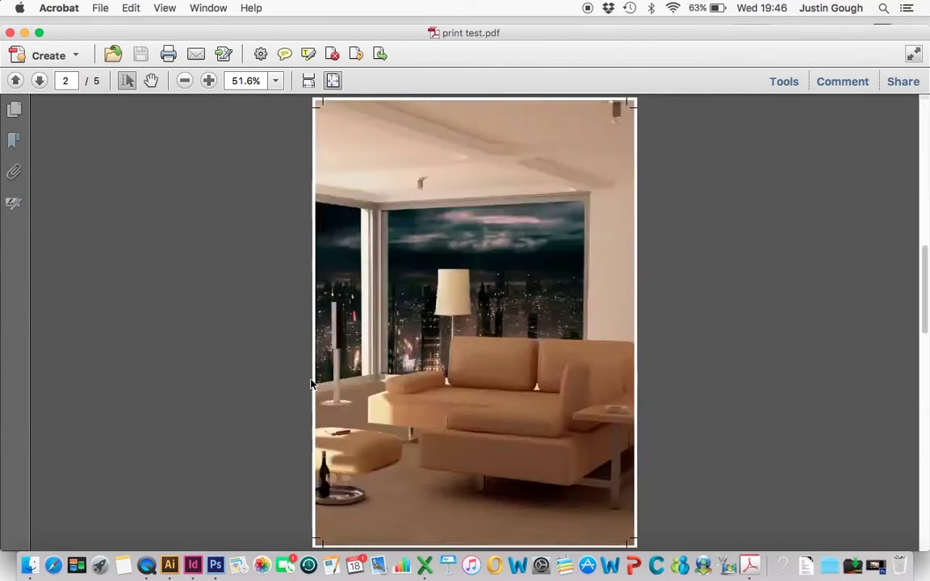
{"action": "scroll", "coordinate": [311, 383], "scroll_direction": "down", "scroll_amount": 3}
{"action": "scroll", "coordinate": [311, 384], "scroll_direction": "up", "scroll_amount": 1}
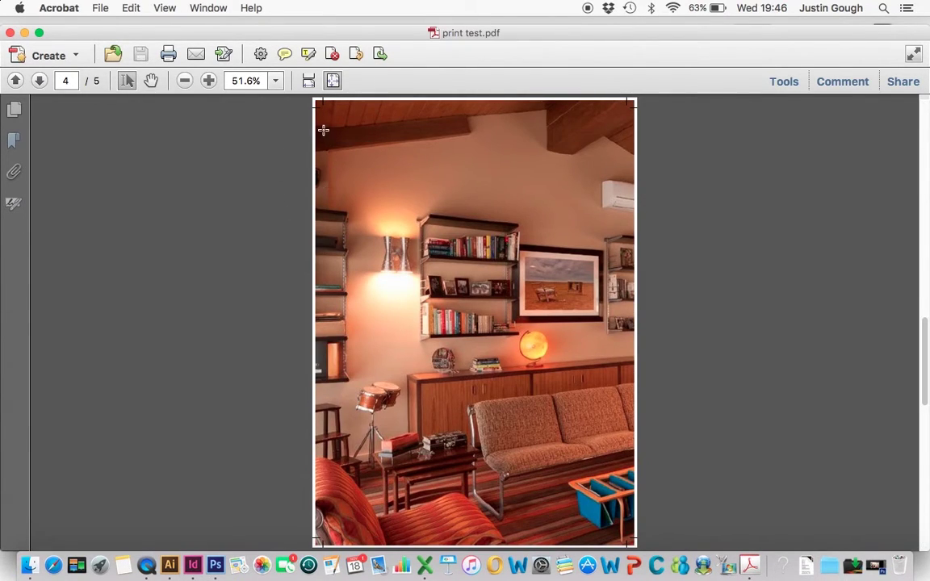